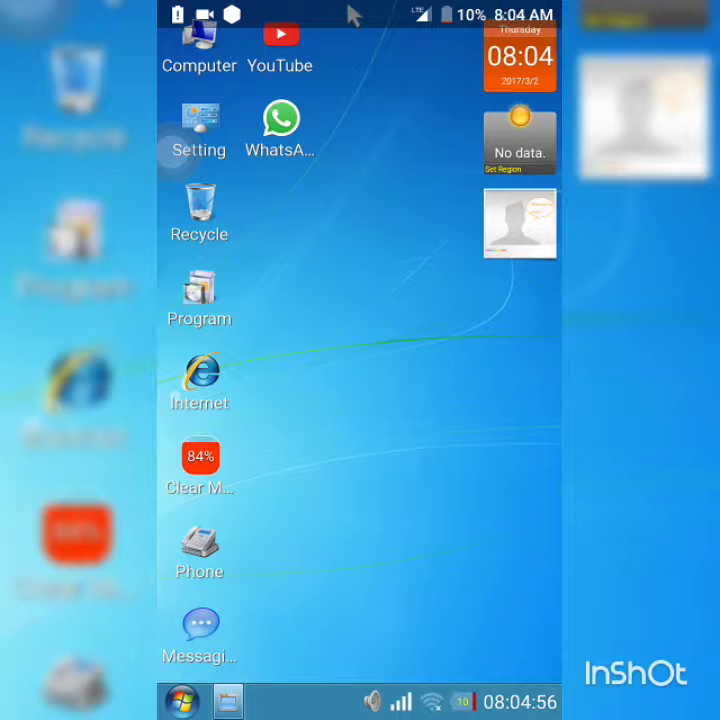
# Move to the next launcher page and launch the Google Play Store
pyautogui.scroll(-1, 493, 412)
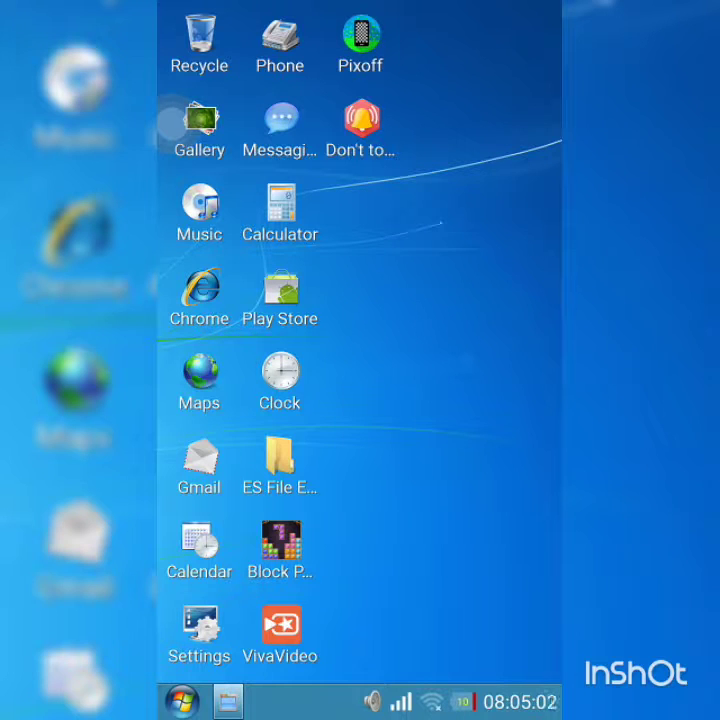
pyautogui.click(280, 292)
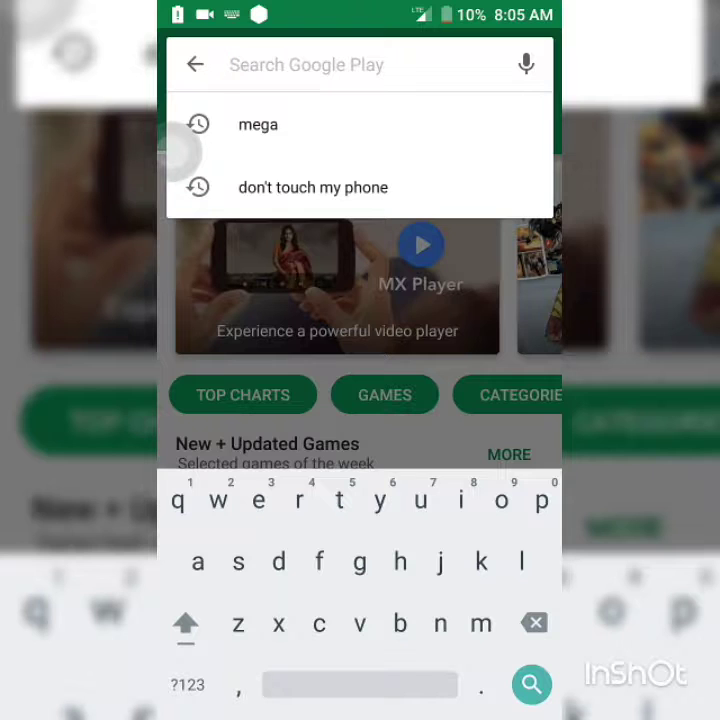
# Search 'don't touch my phone' and open the Don't Touch My Phone: SECURITY app page
pyautogui.write('d')
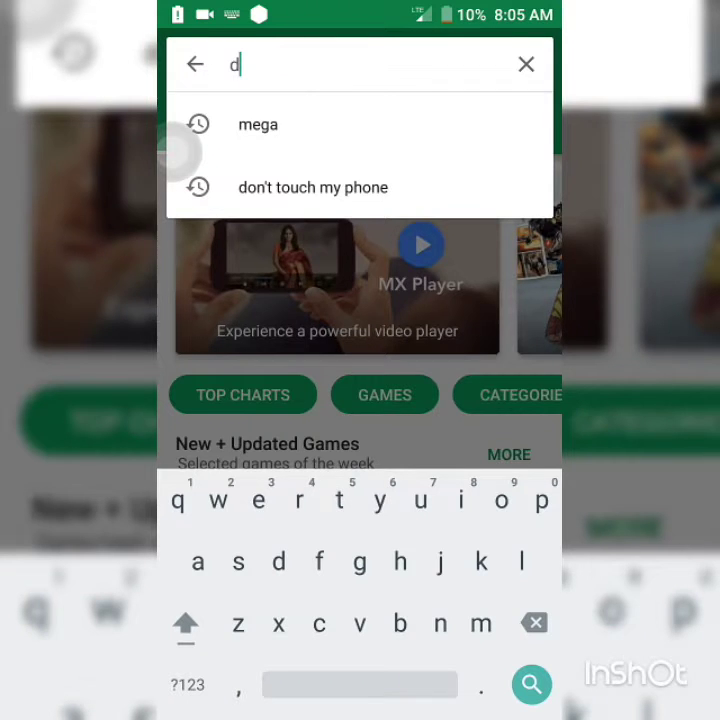
pyautogui.write('on')
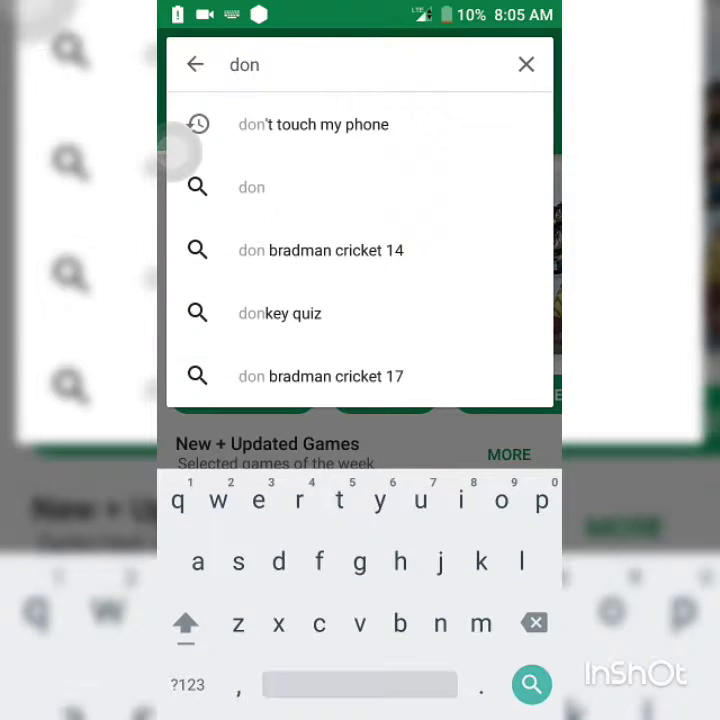
pyautogui.click(176, 150)
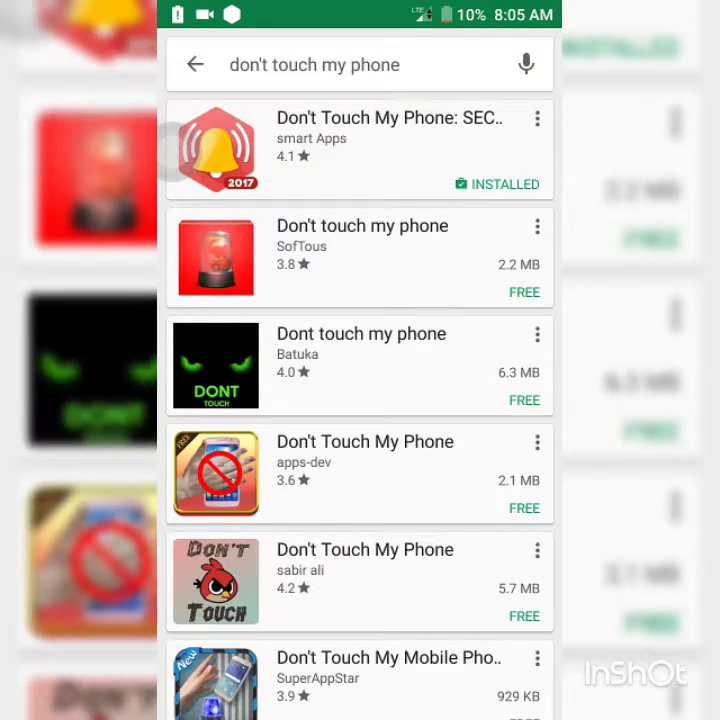
pyautogui.click(176, 145)
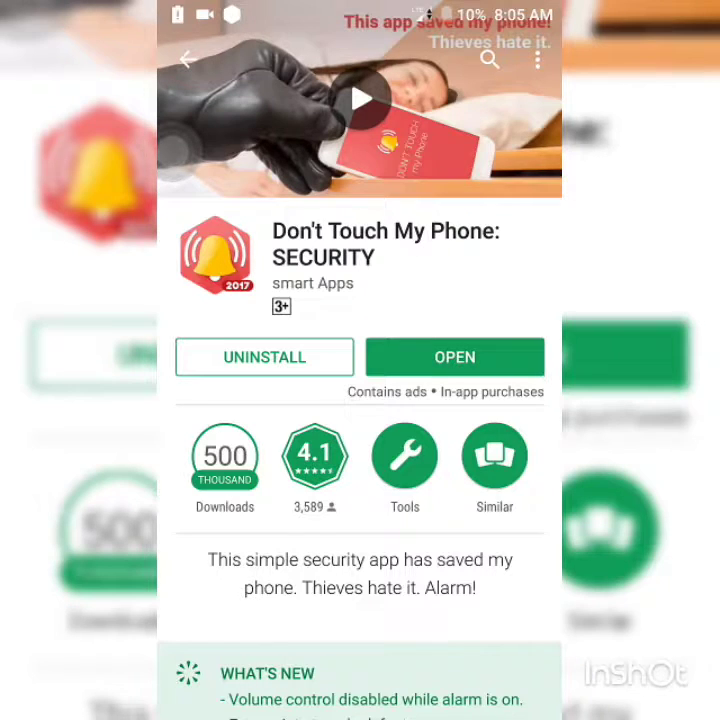
pyautogui.scroll(-5, 176, 150)
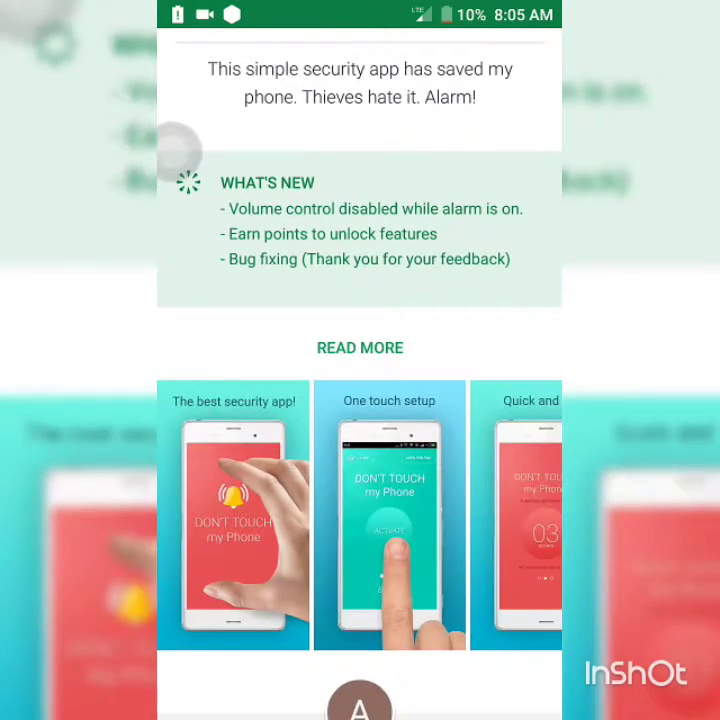
pyautogui.scroll(-3, 176, 150)
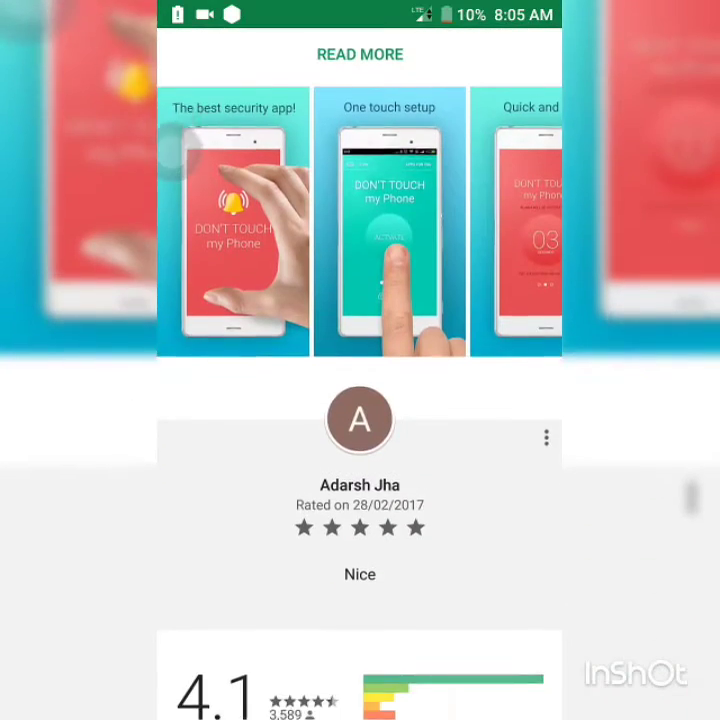
pyautogui.scroll(8, 176, 150)
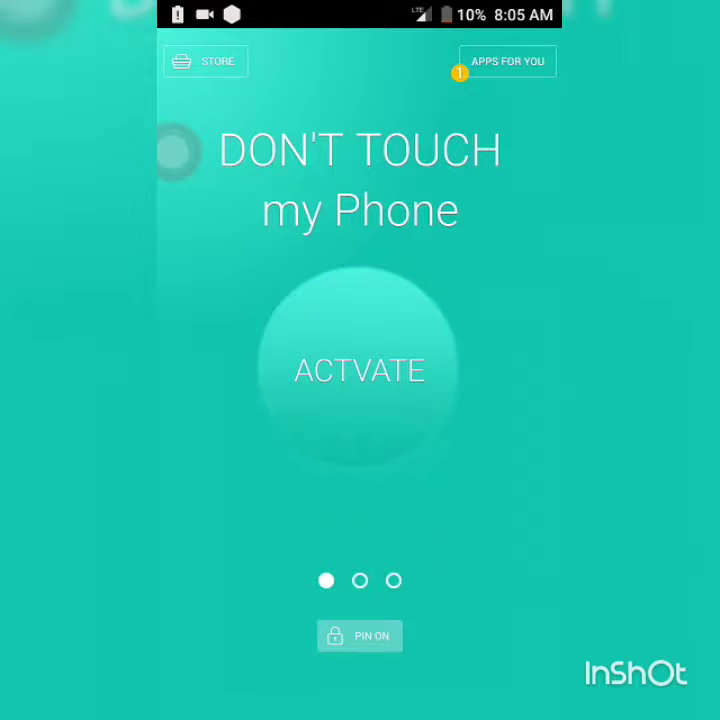
pyautogui.click(360, 636)
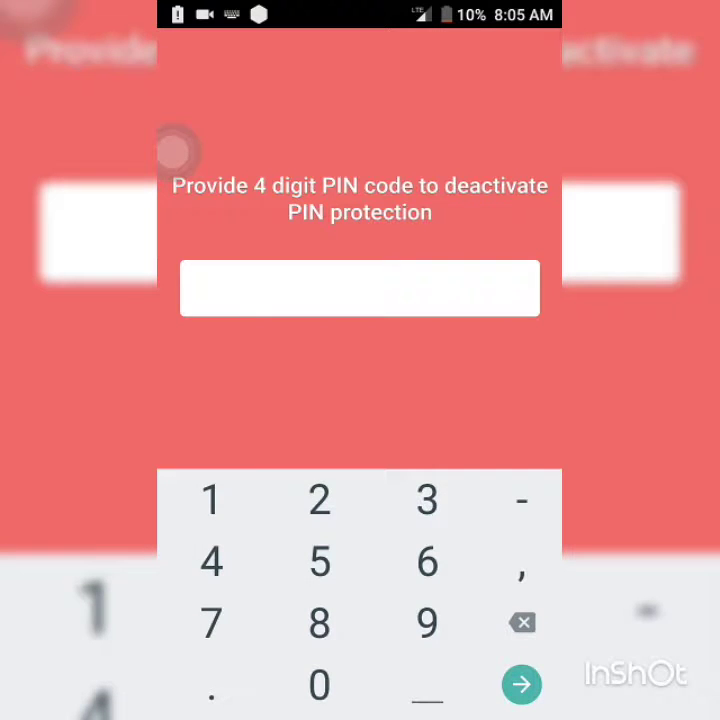
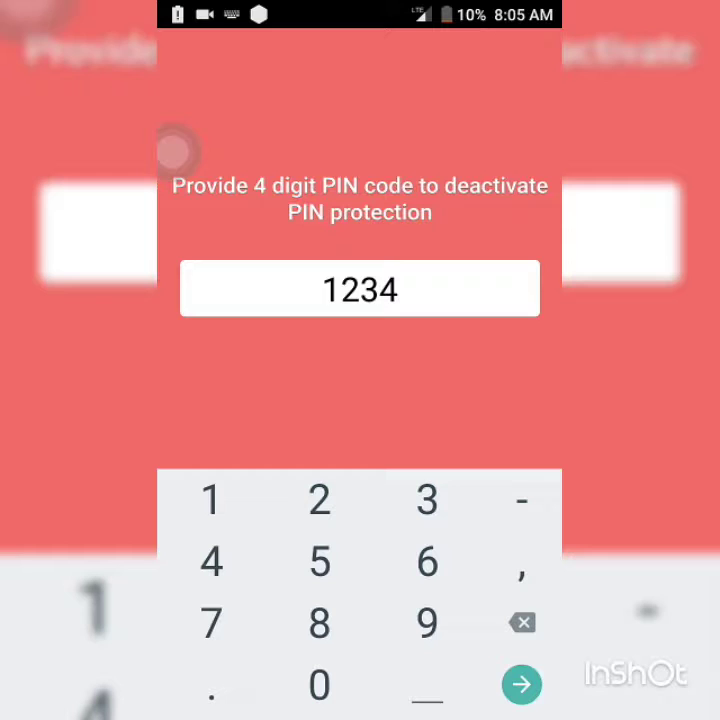
pyautogui.press('Return')
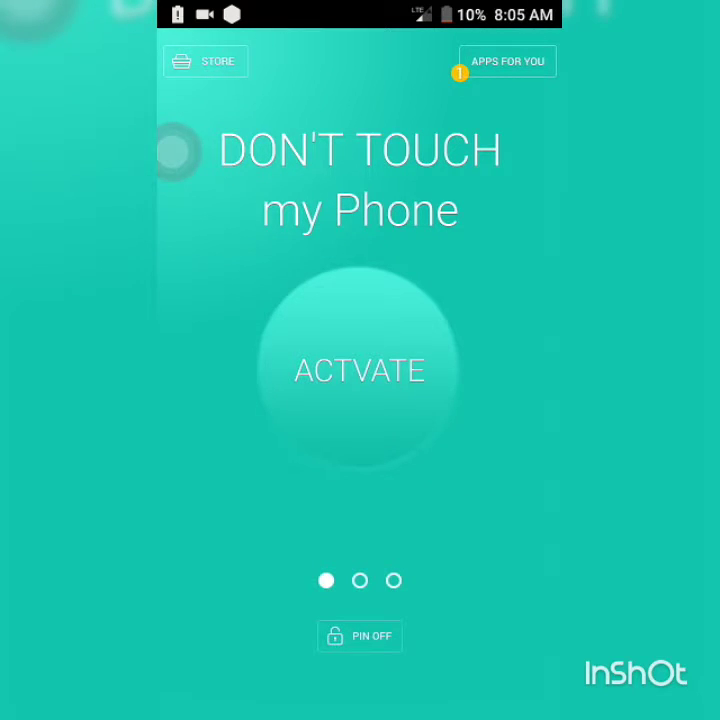
pyautogui.click(359, 636)
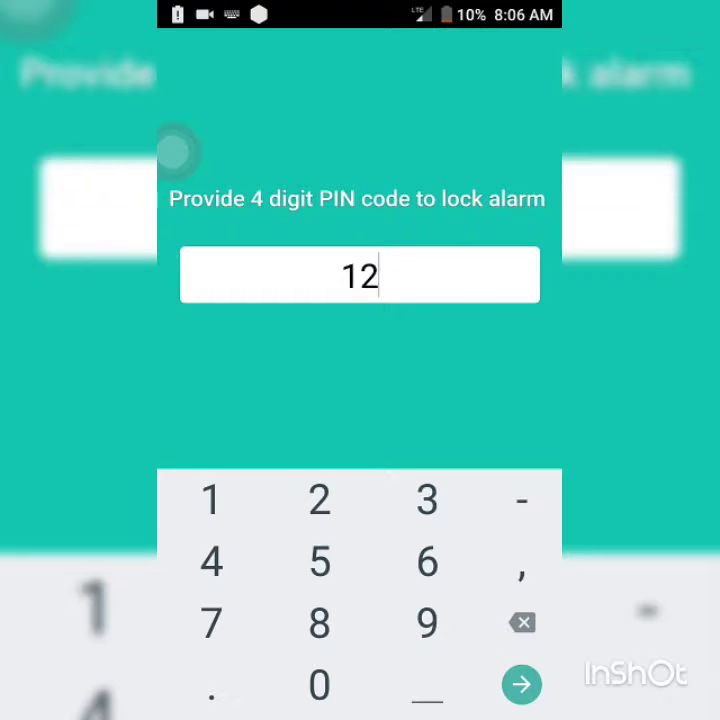
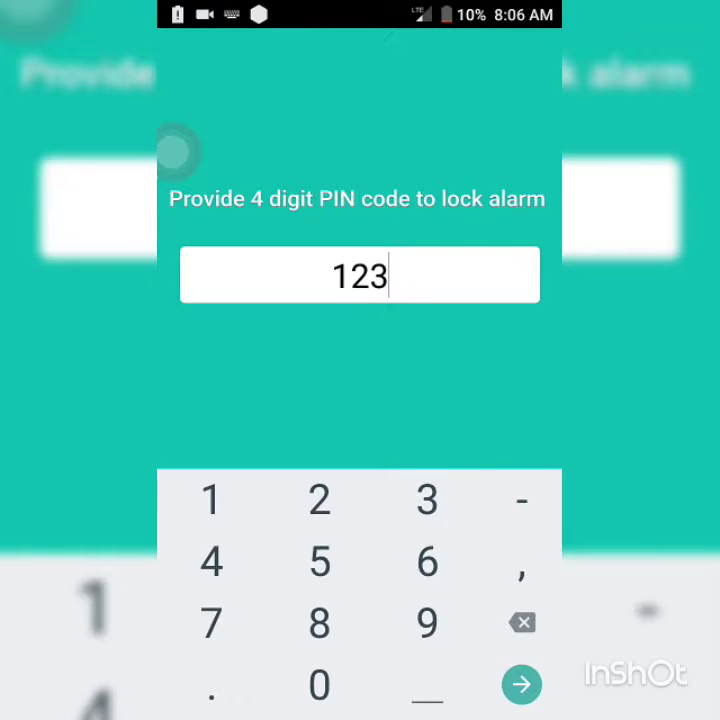
pyautogui.press('Return')
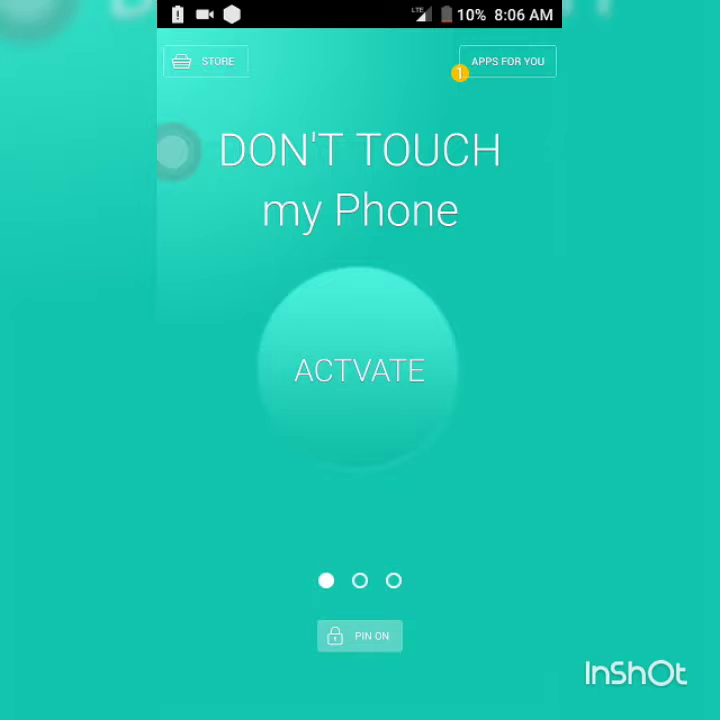
# Activate the anti-theft alarm and let its countdown arm it
pyautogui.click(359, 370)
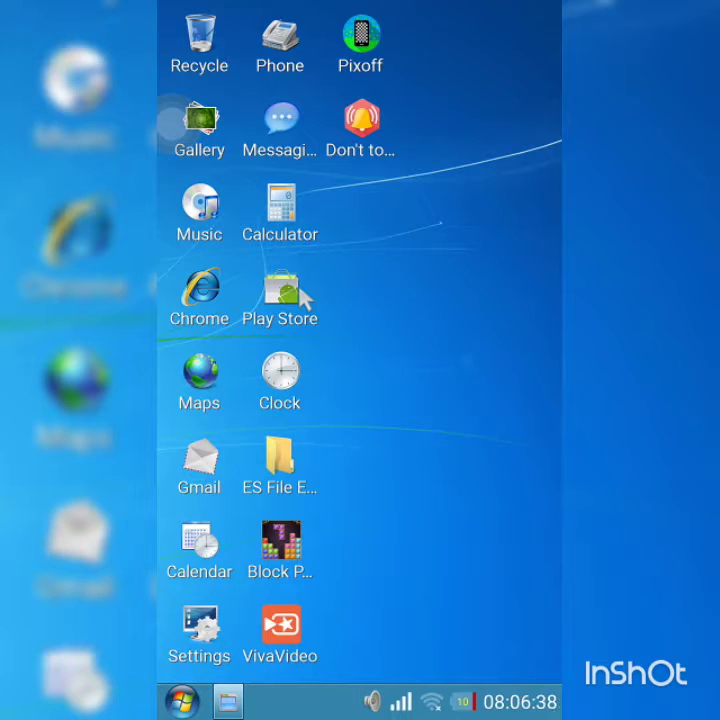
# Pull down the status bar and notification shade, setting off the armed alarm
pyautogui.moveTo(326, 3); pyautogui.dragTo(326, 40)
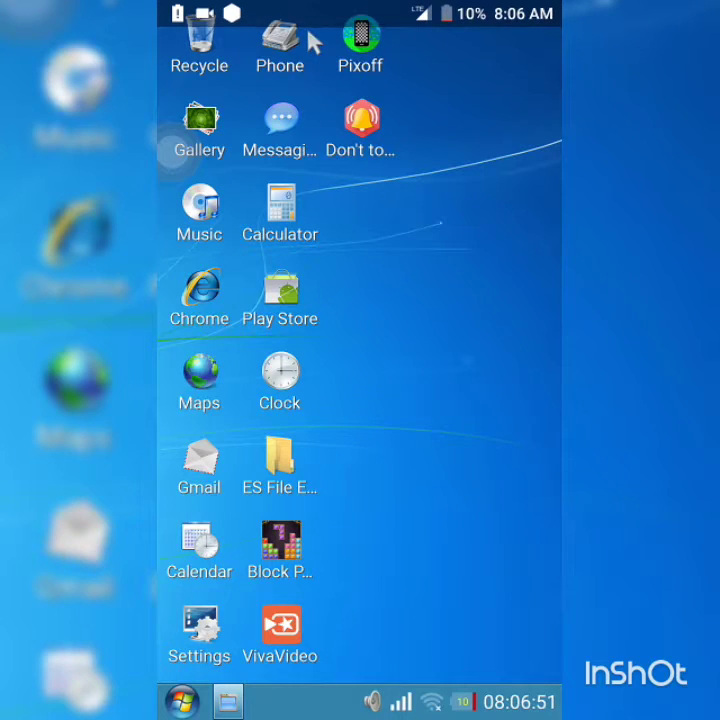
pyautogui.moveTo(360, 5); pyautogui.dragTo(360, 400)
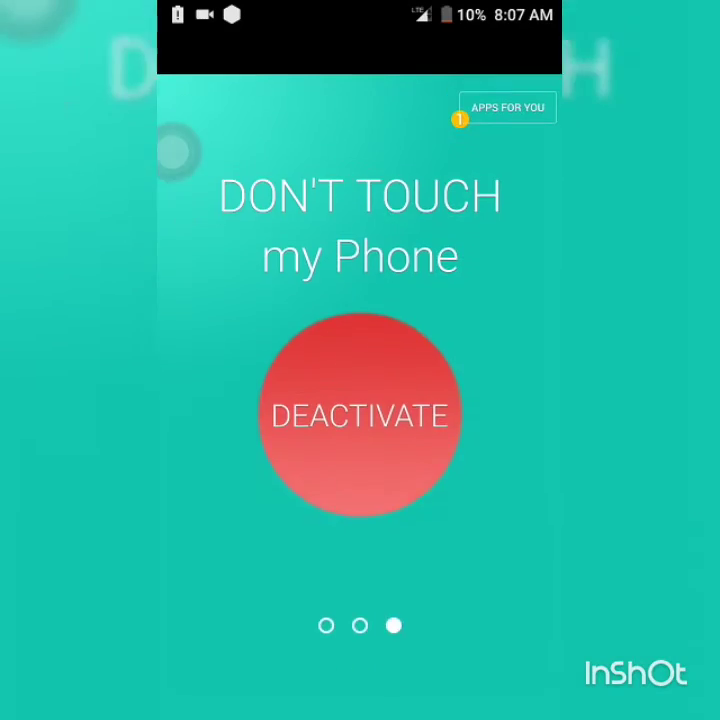
pyautogui.click(360, 368)
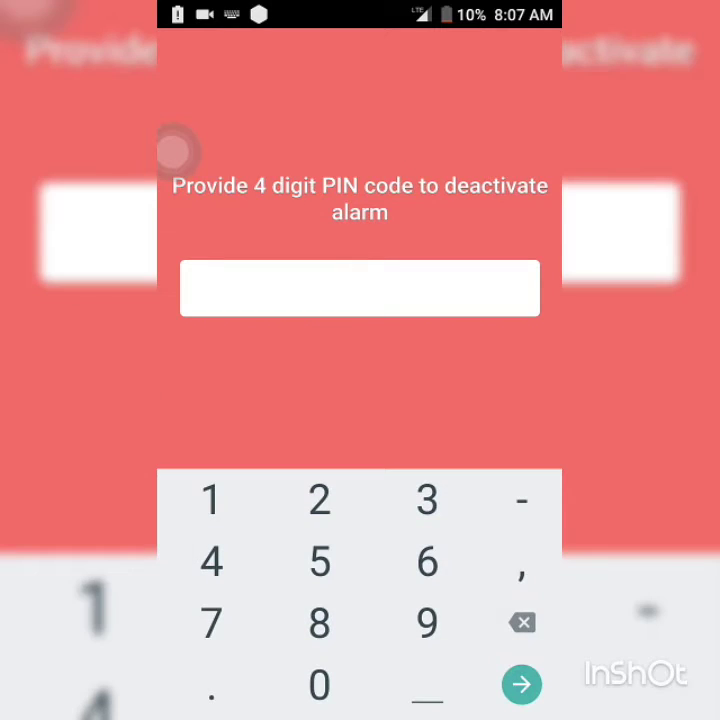
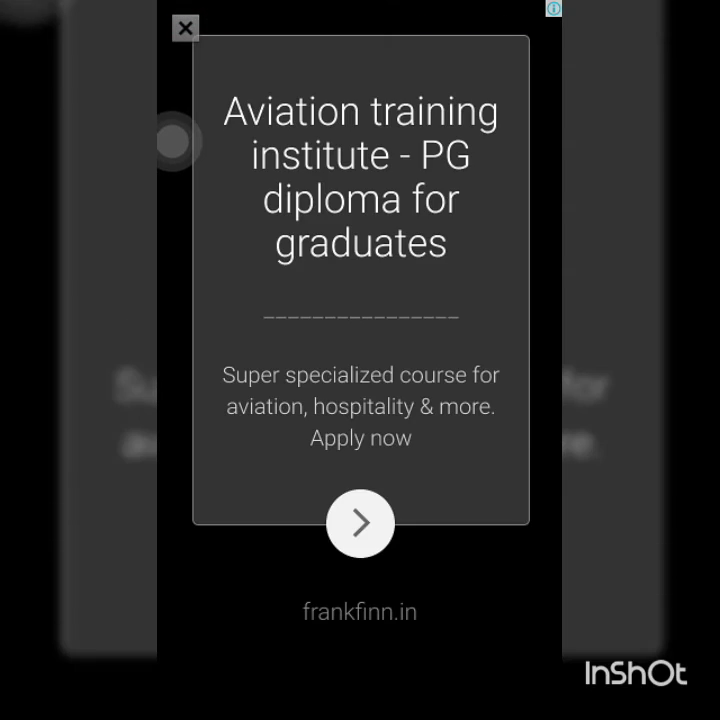
pyautogui.click(185, 28)
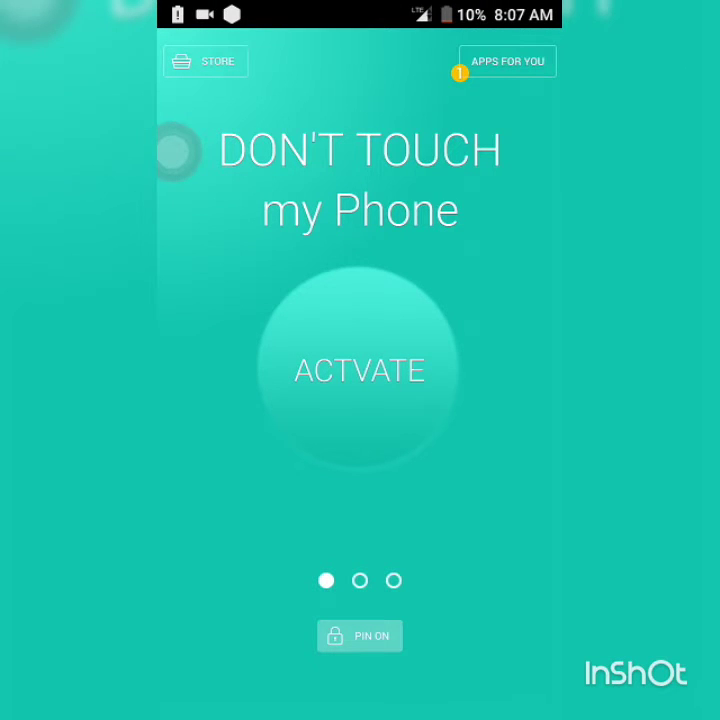
# Swipe Don't Touch My Phone away and close the app list to the desktop
pyautogui.moveTo(175, 150); pyautogui.dragTo(174, 104)
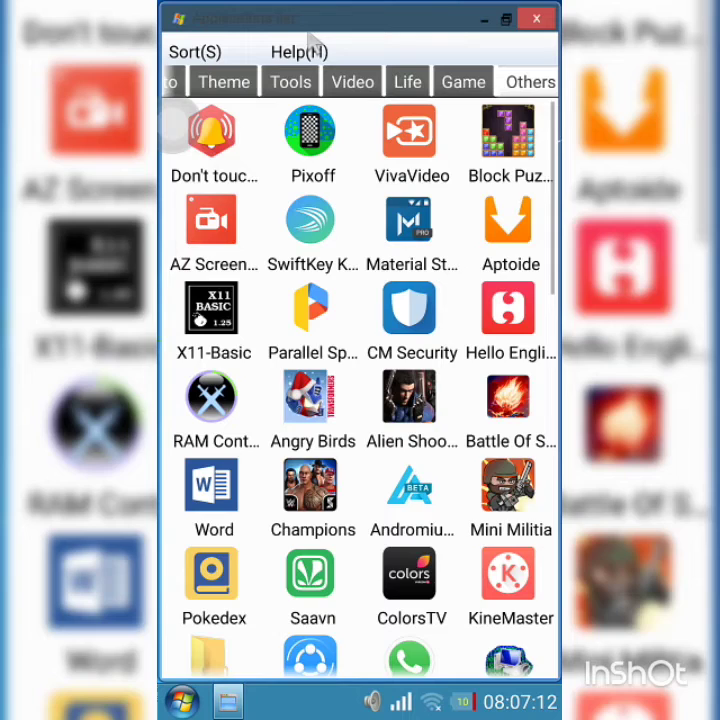
pyautogui.press('Escape')
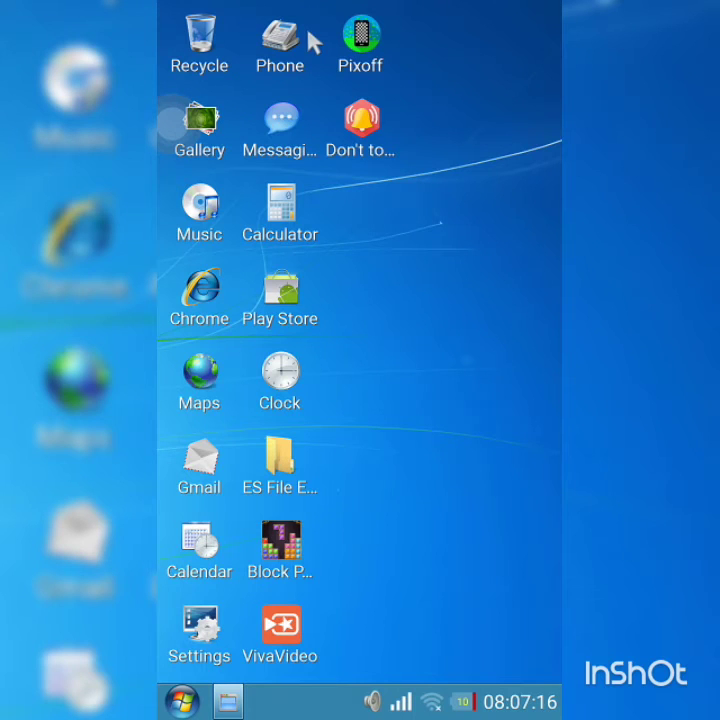